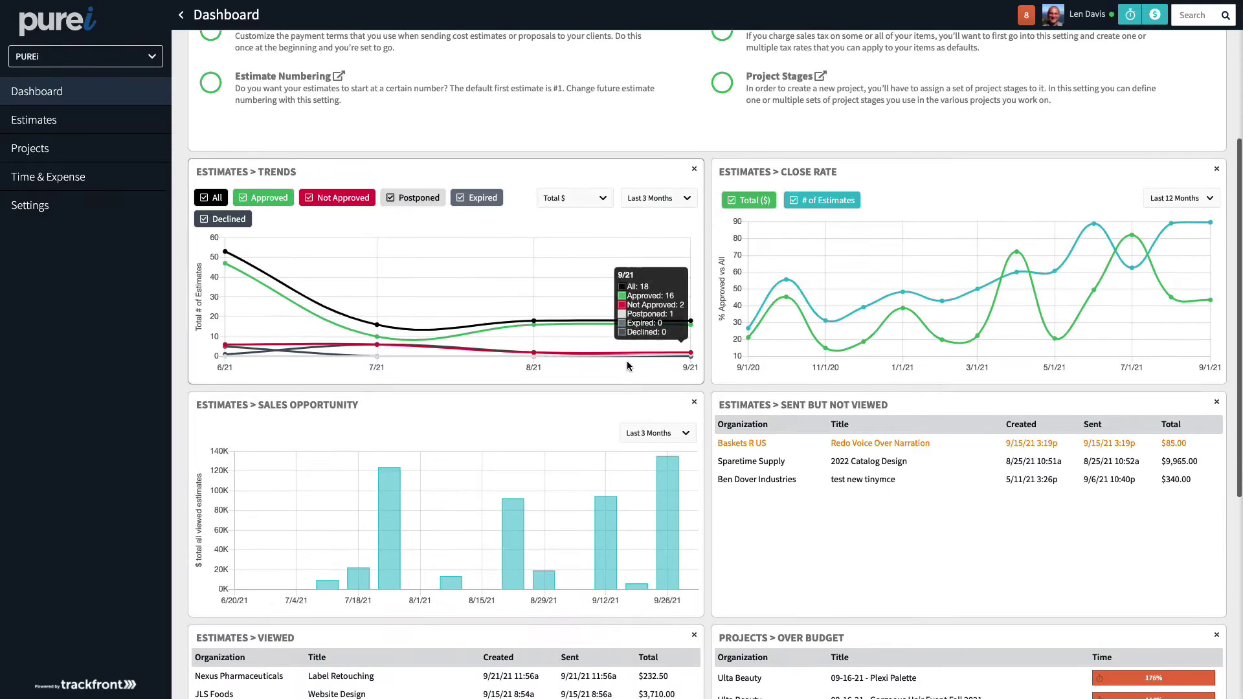
Mark Term Dictionary, Permission Roles and Estimate Payment Terms as completed in the Getting Started checklist
scroll(627, 360, "up", 5)
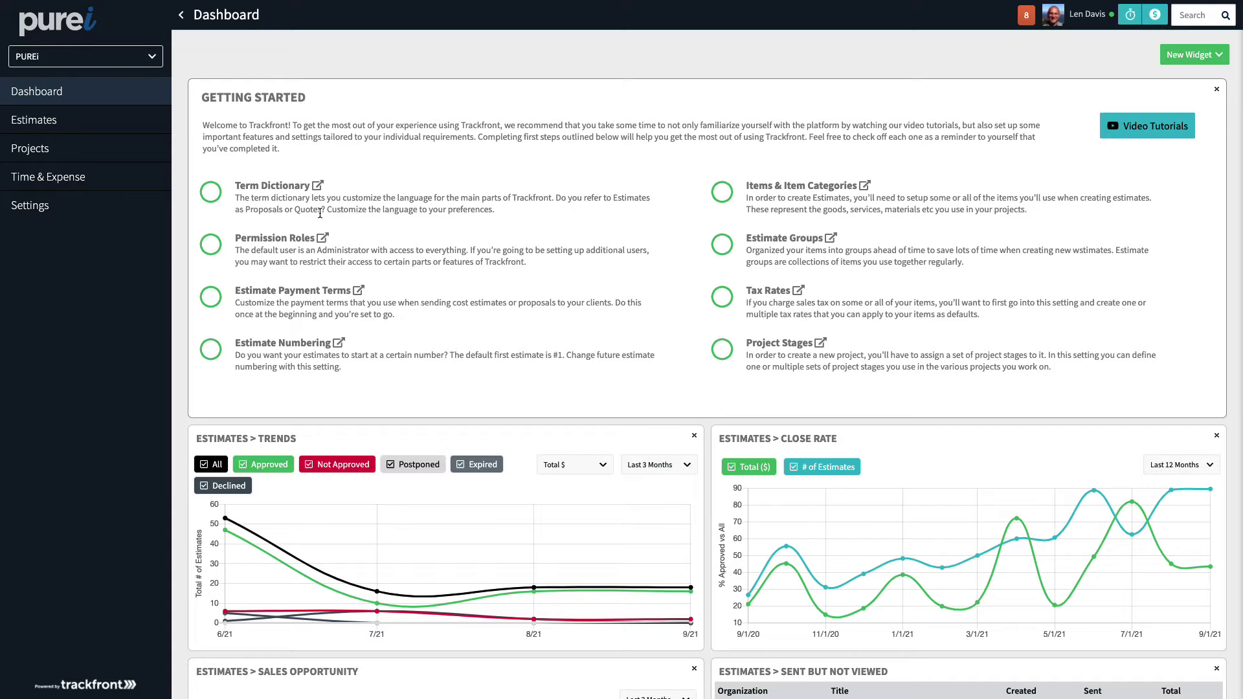
left_click(211, 192)
left_click(211, 244)
left_click(210, 296)
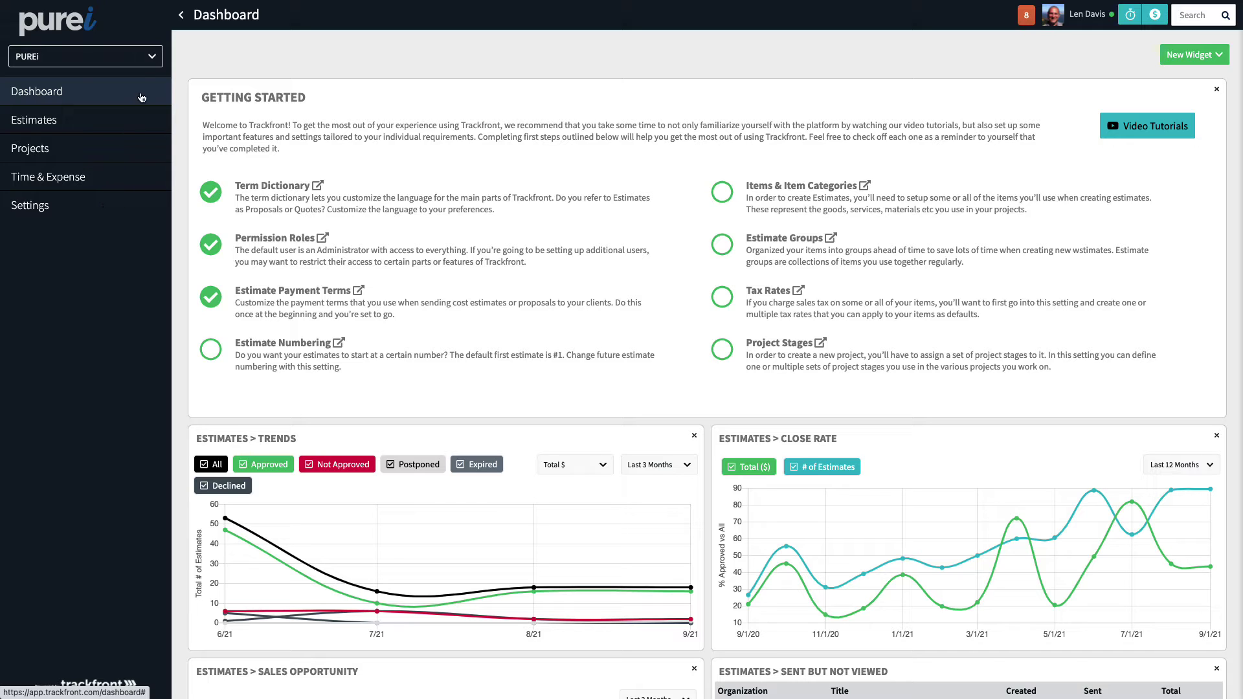
View the companies available in the company switcher, keeping PUREi selected
left_click(151, 59)
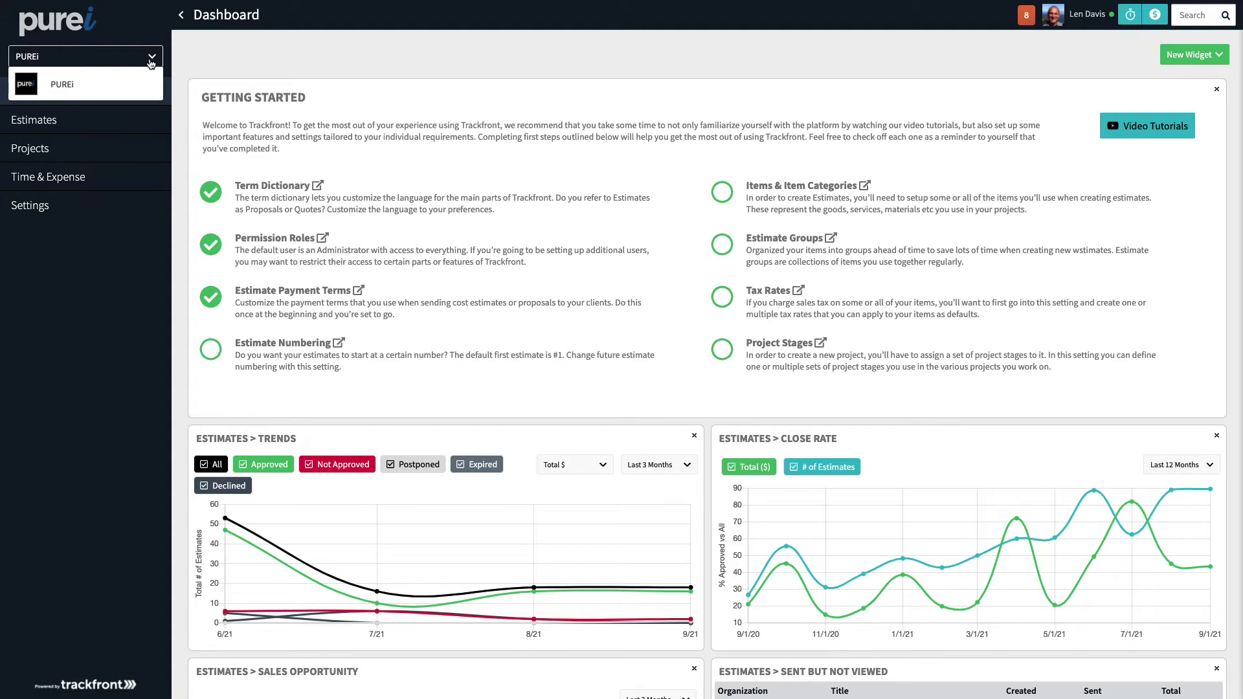
left_click(151, 62)
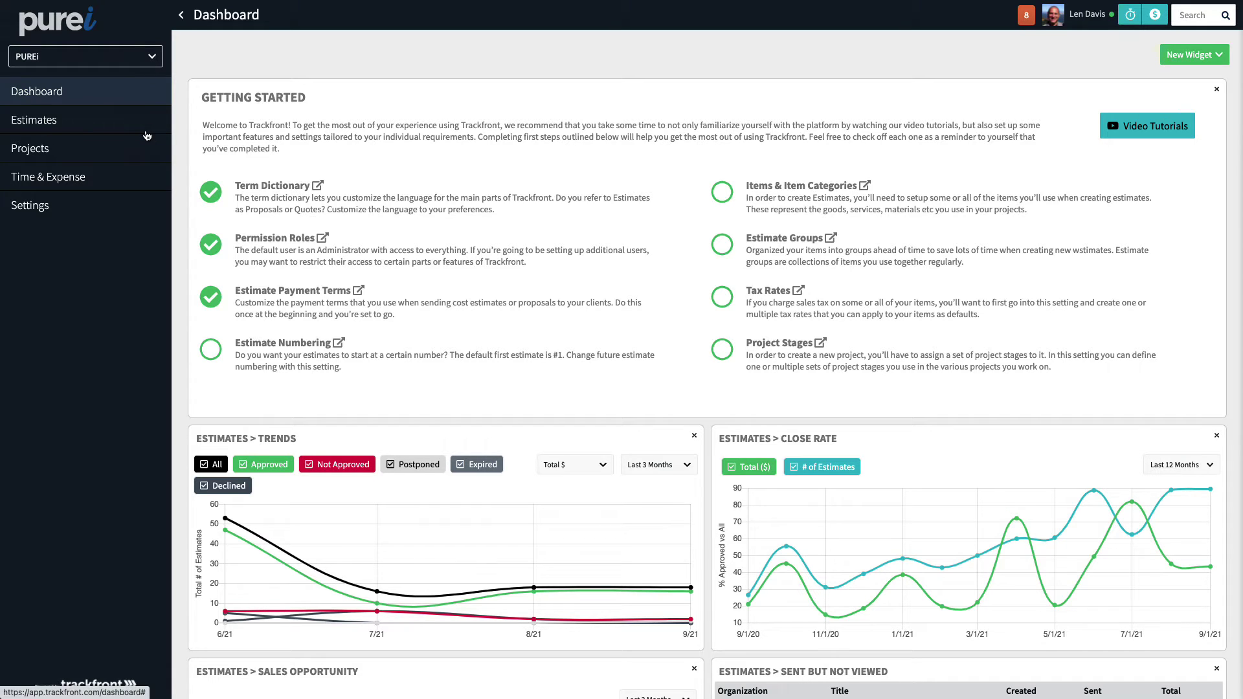
left_click(135, 62)
left_click(135, 61)
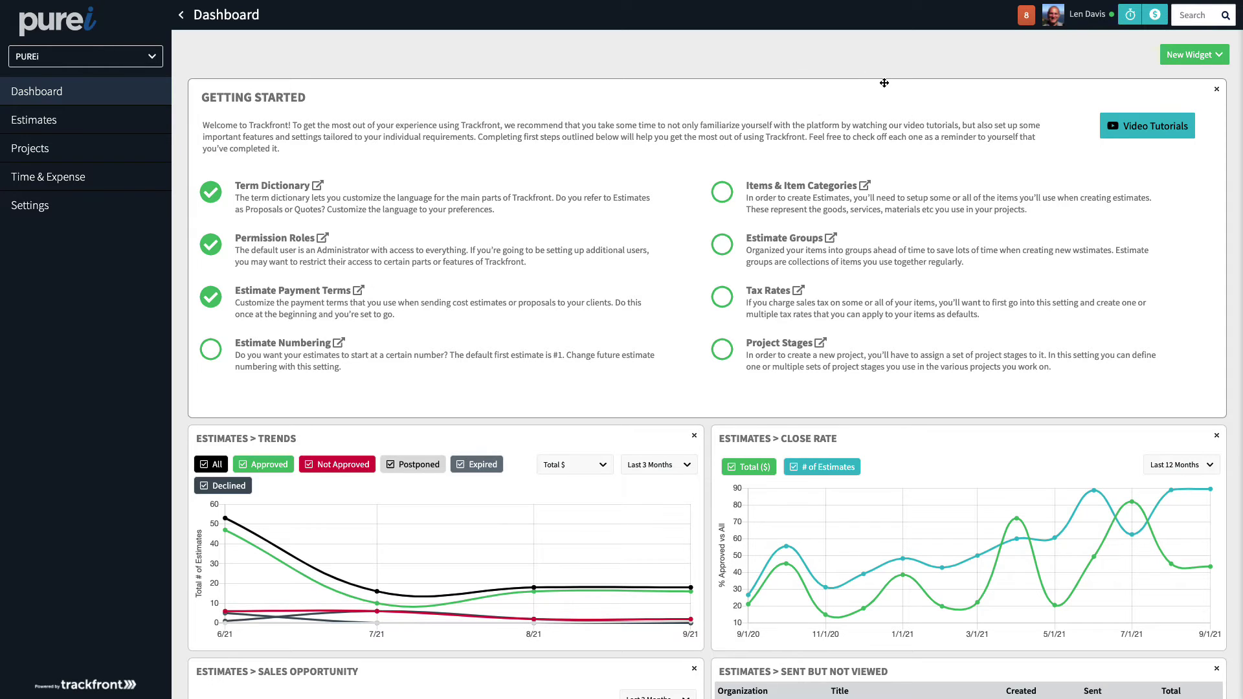
Review the widgets that can be added to the dashboard and look over the existing dashboard widgets
left_click(1200, 63)
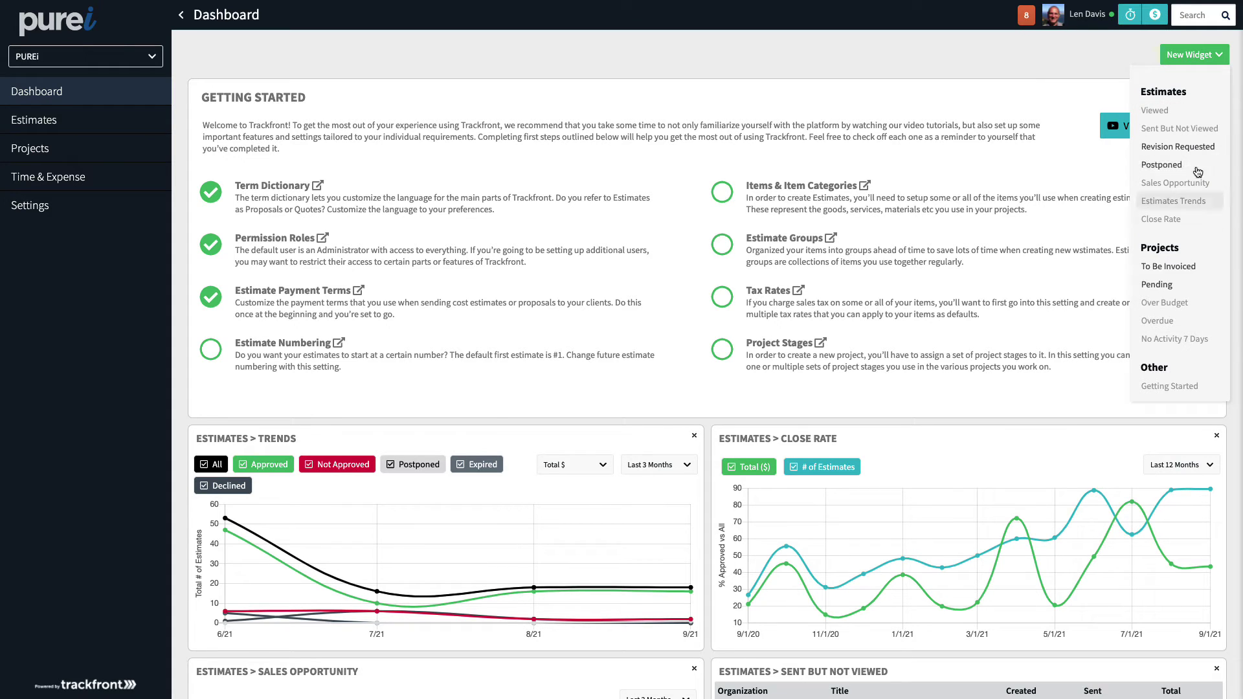
left_click(982, 268)
scroll(966, 306, "down", 10)
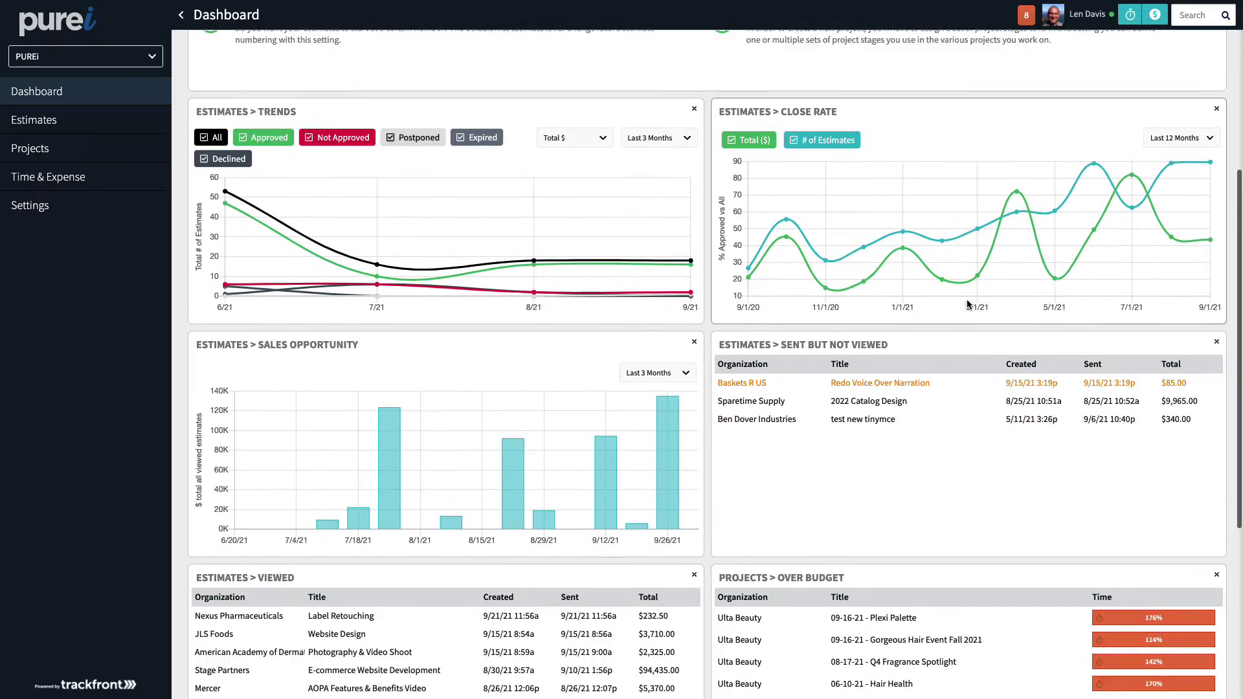
scroll(969, 302, "up", 10)
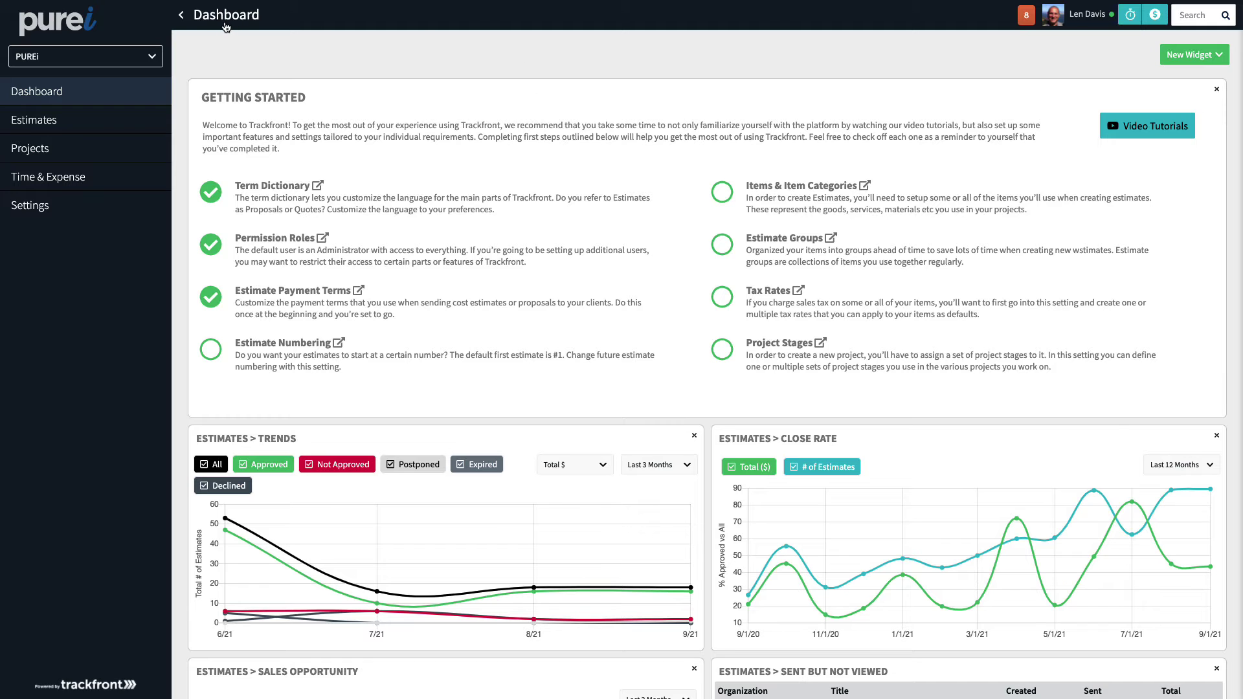
Collapse the main navigation sidebar and expand it again
left_click(181, 15)
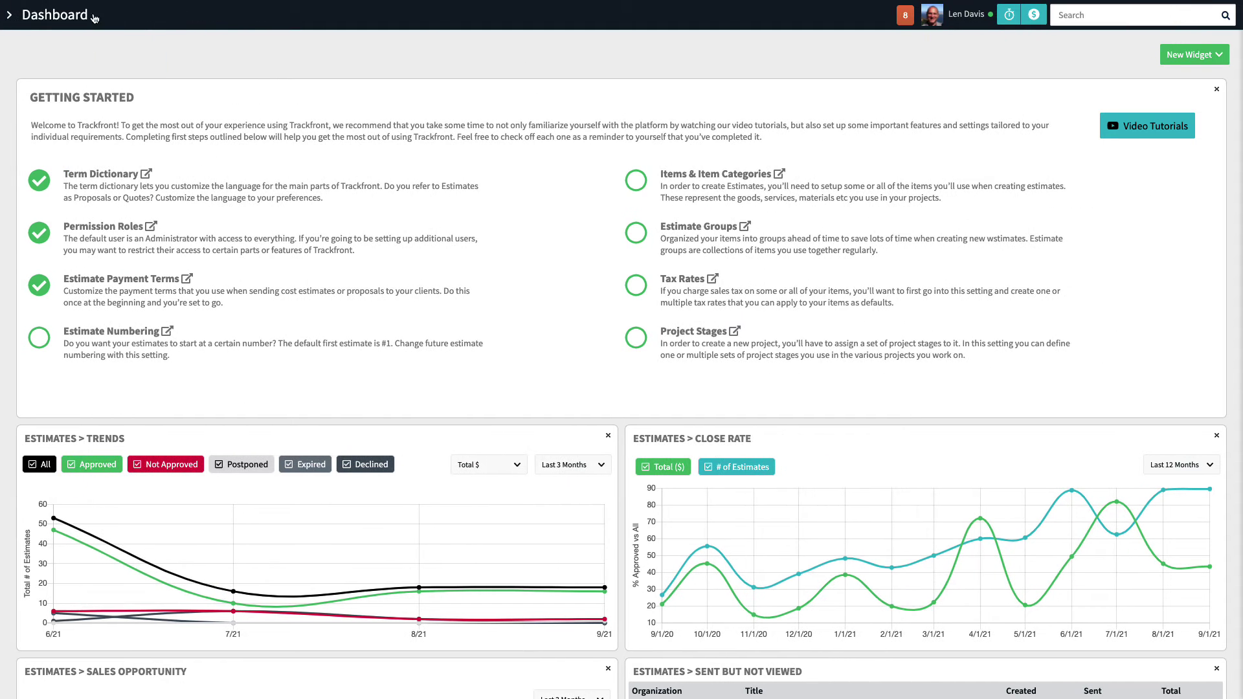
left_click(10, 16)
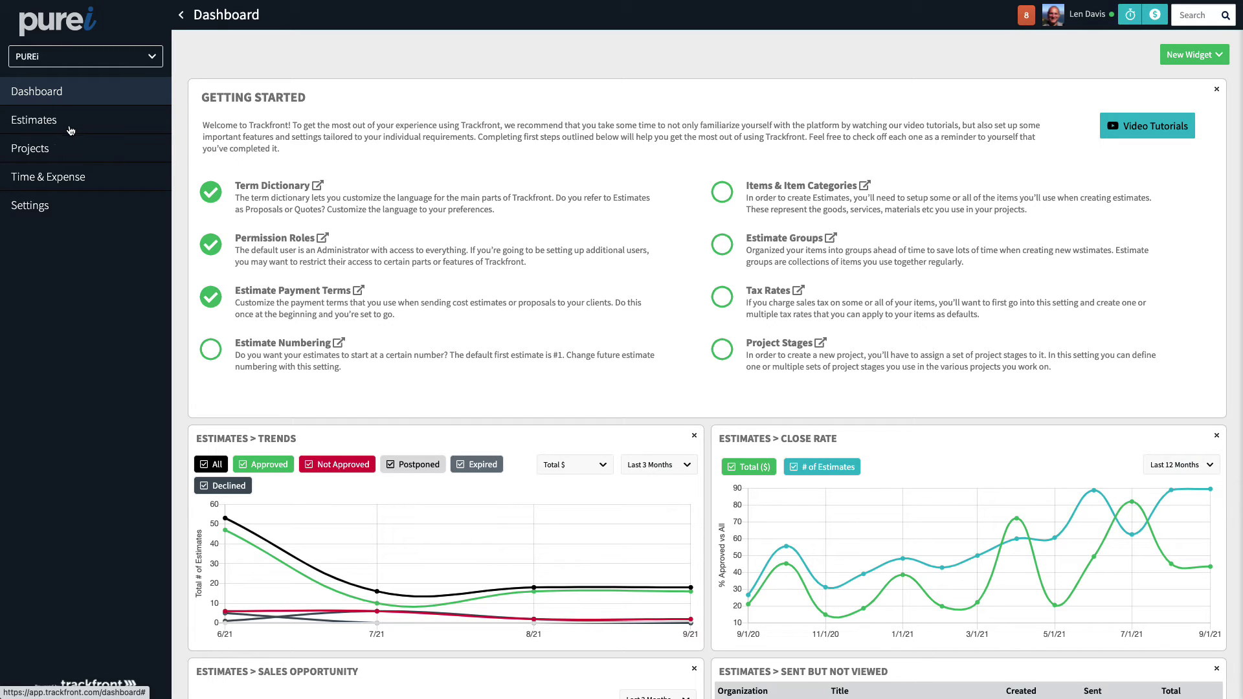
Read through the list of notifications and view the options in the user's account menu
left_click(1026, 19)
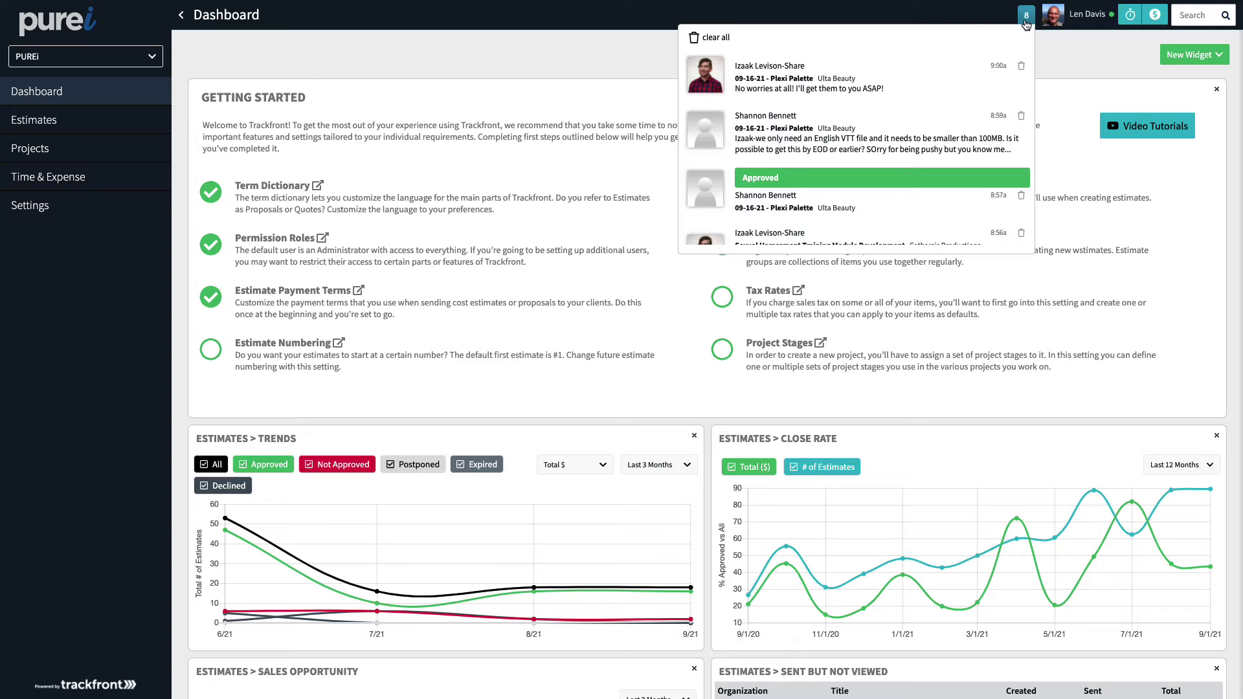
scroll(930, 146, "down", 3)
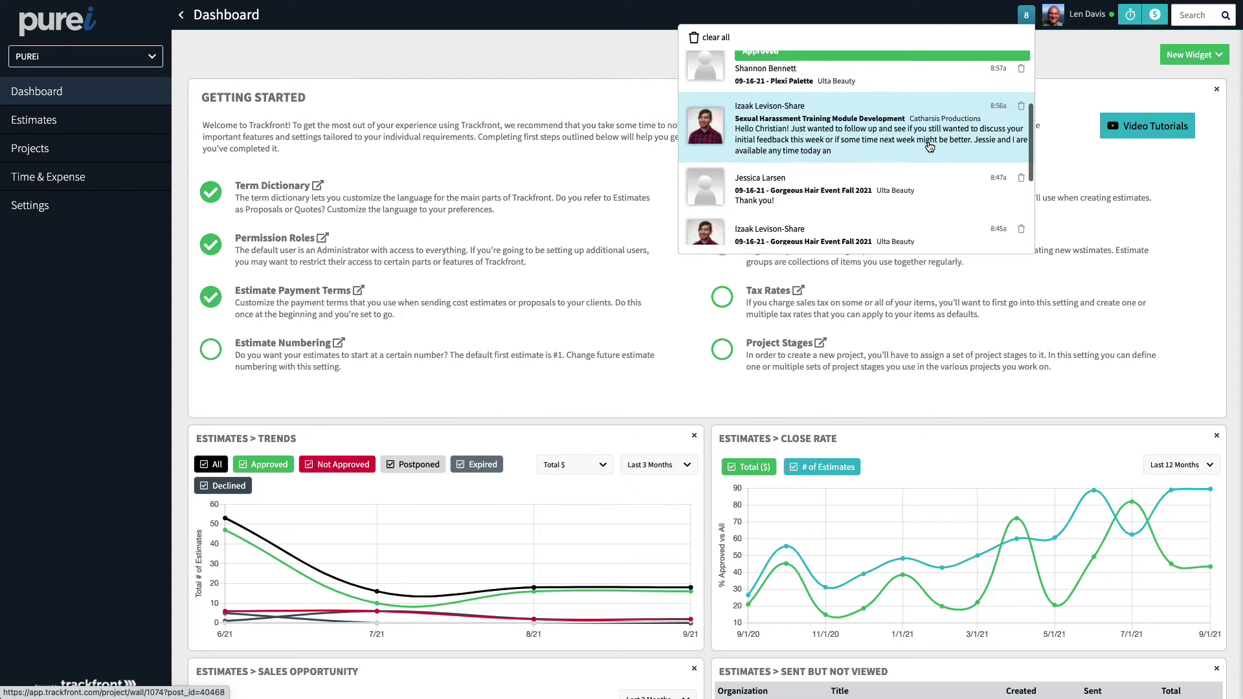
scroll(930, 146, "down", 2)
scroll(930, 149, "up", 5)
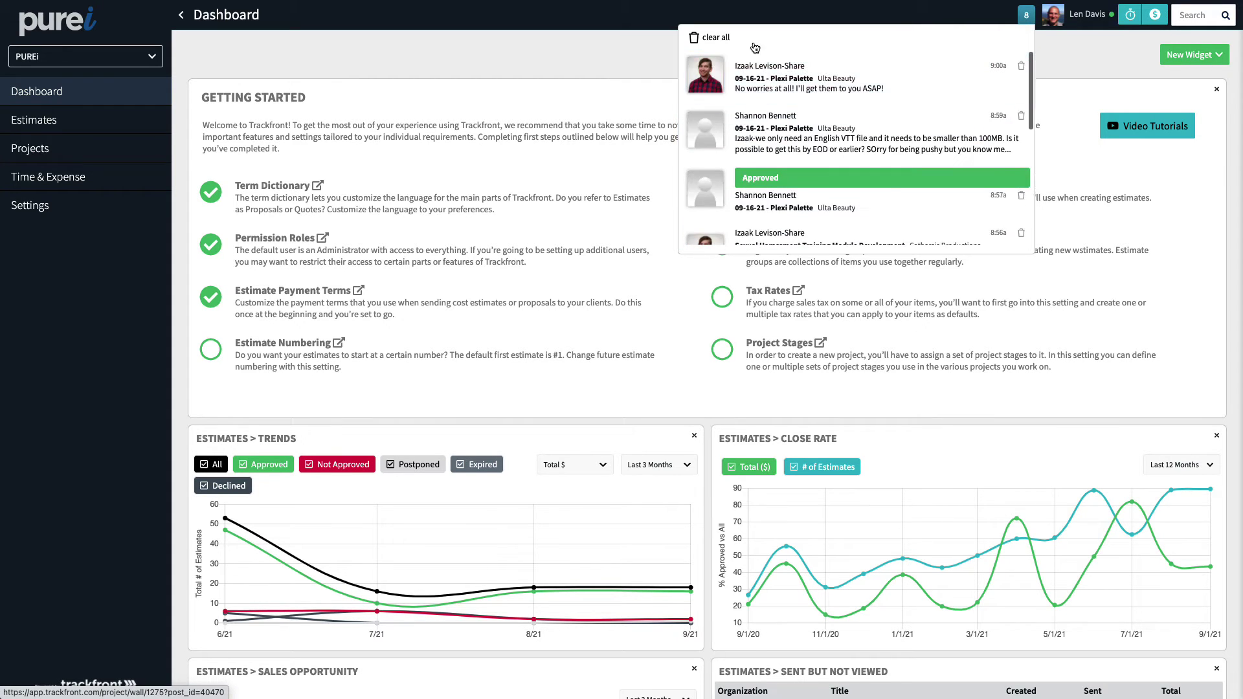
left_click(1026, 23)
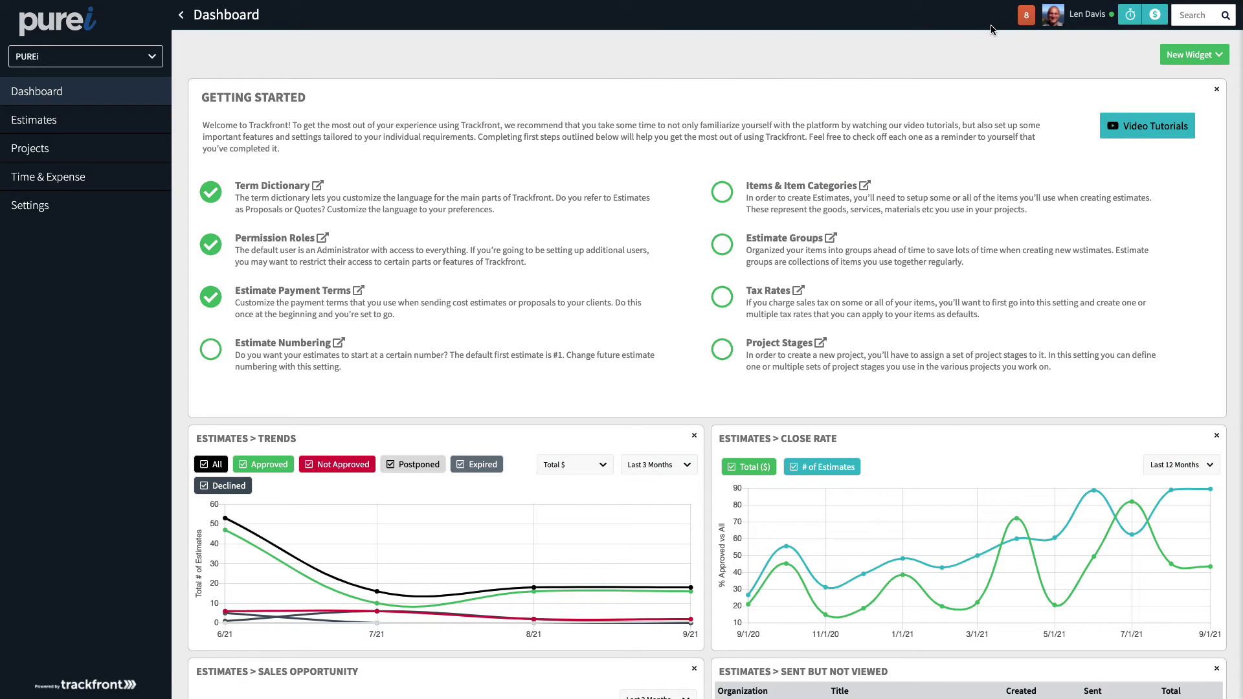
left_click(1085, 23)
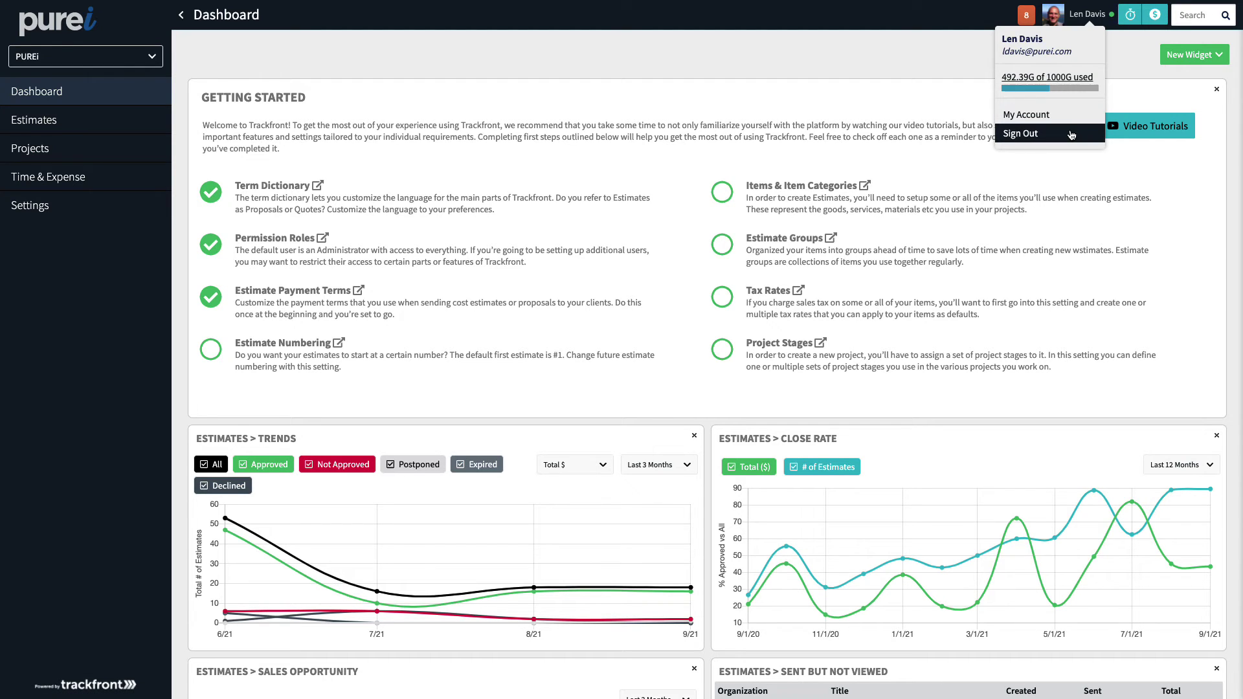
left_click(1129, 59)
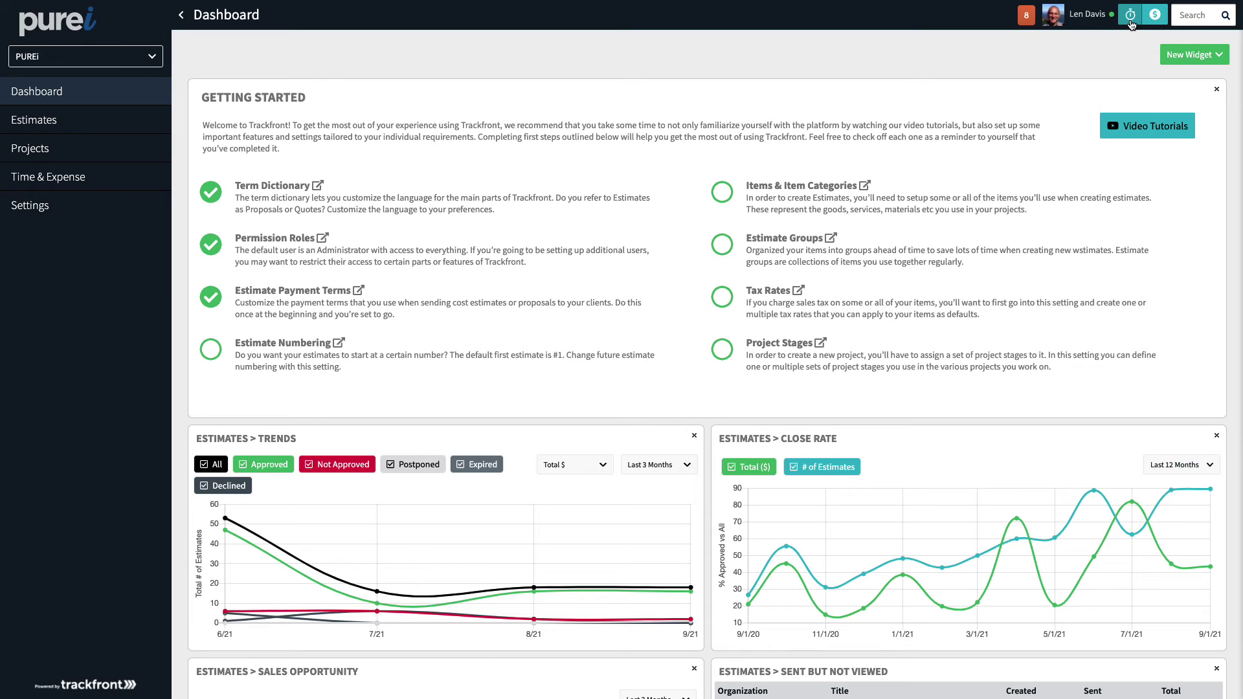
View the Track Time form and the Track Expense form, closing each without making an entry
left_click(1131, 24)
left_click(906, 251)
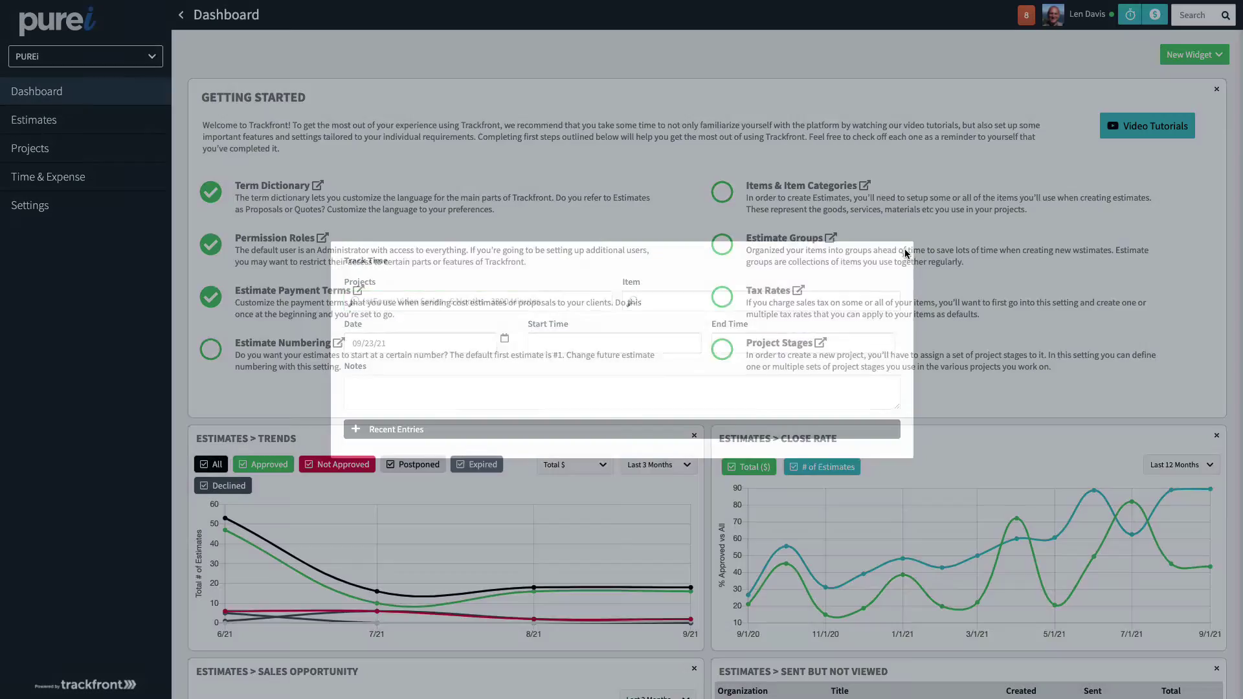
left_click(1155, 16)
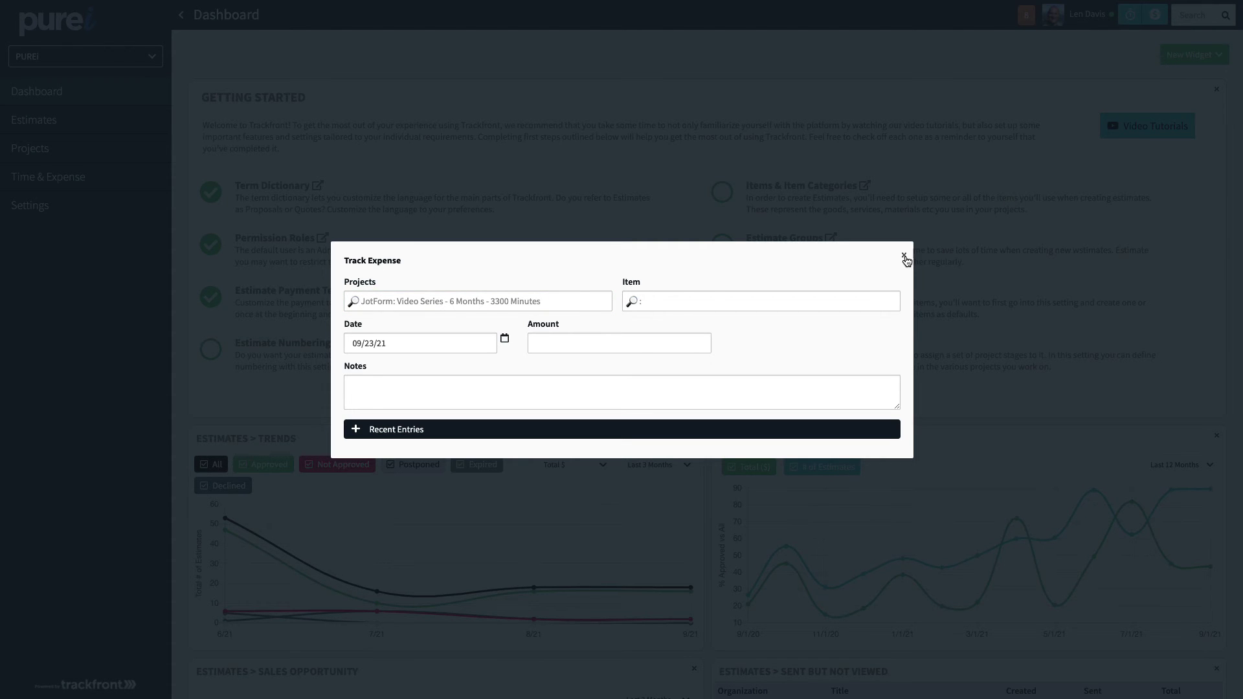
left_click(905, 257)
Search the whole account for "add", look through the organizations, contacts, estimates, projects and files found, and close the results
left_click(1193, 16)
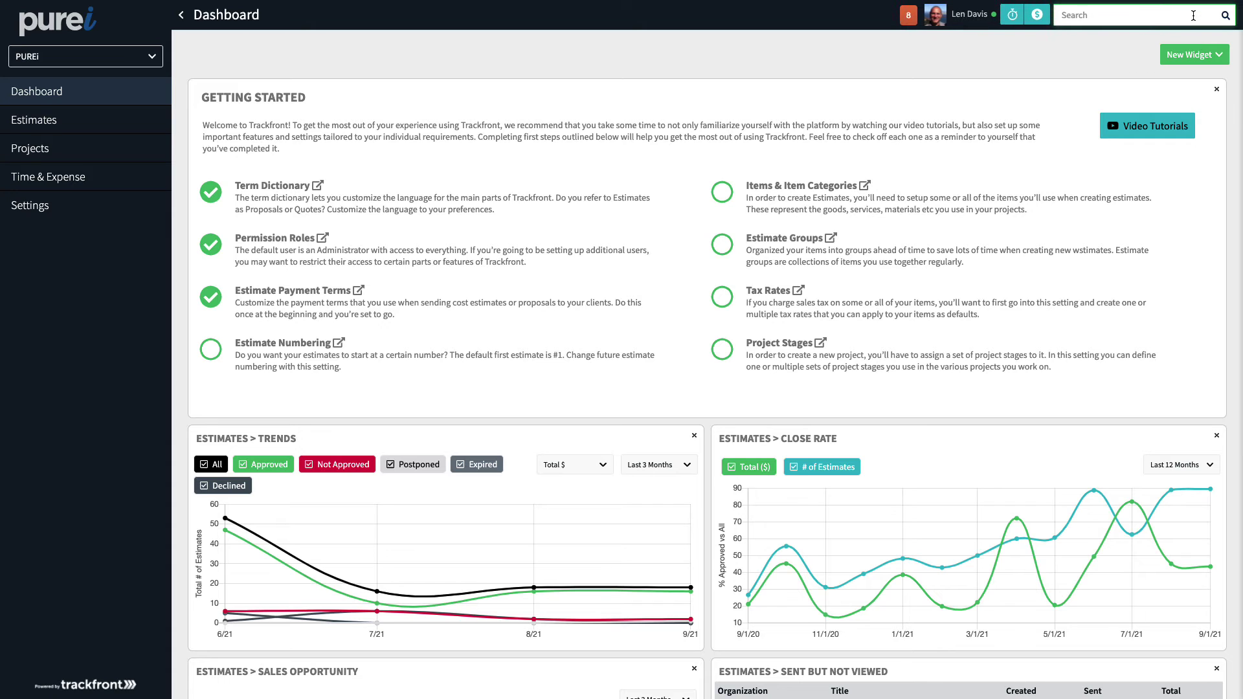
type("add")
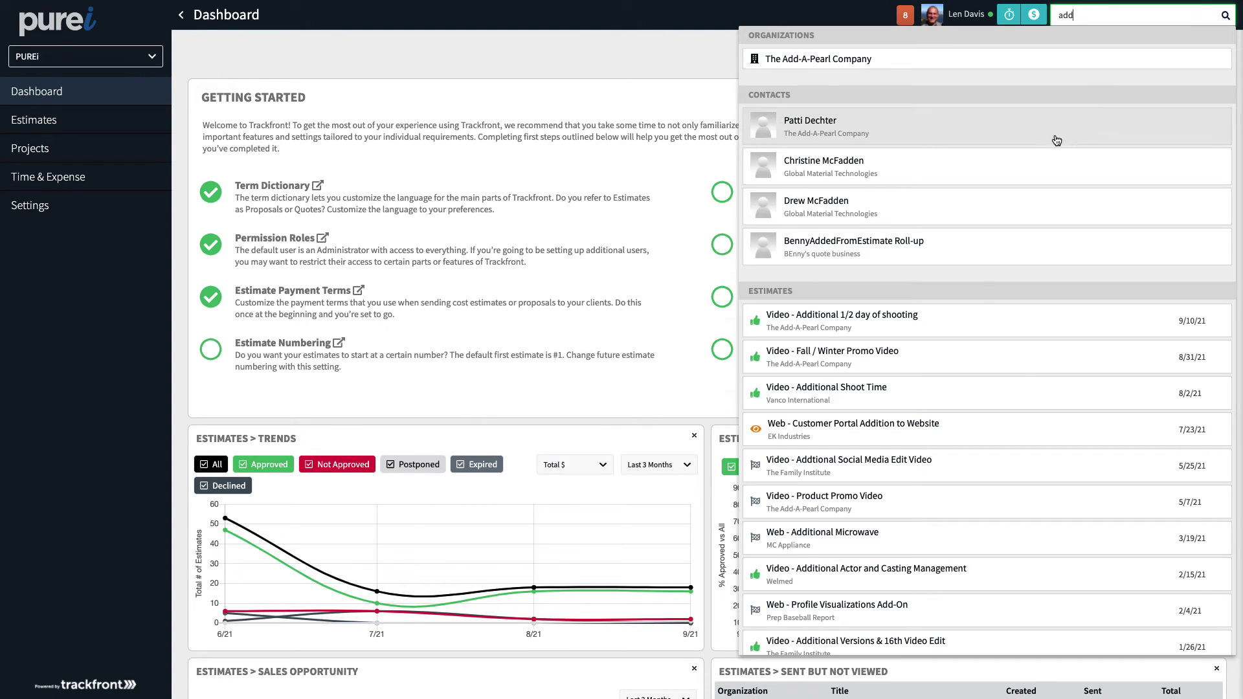
scroll(1039, 169, "down", 3)
scroll(1039, 172, "down", 8)
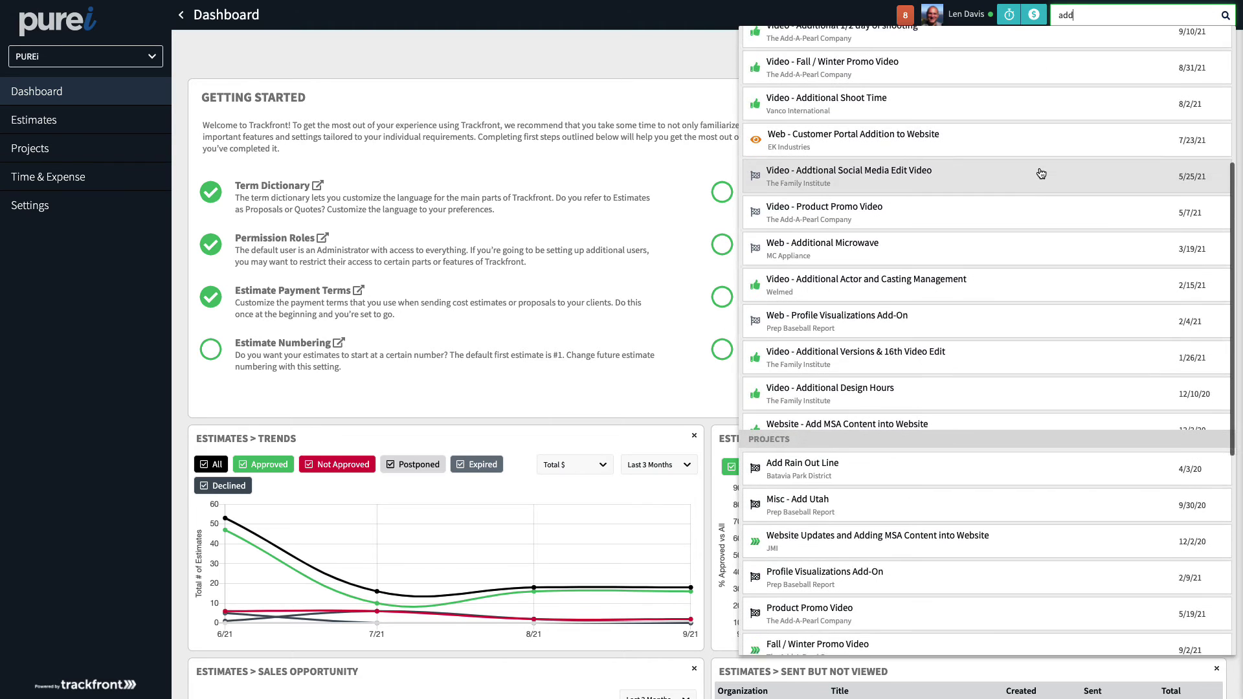
scroll(985, 459, "down", 7)
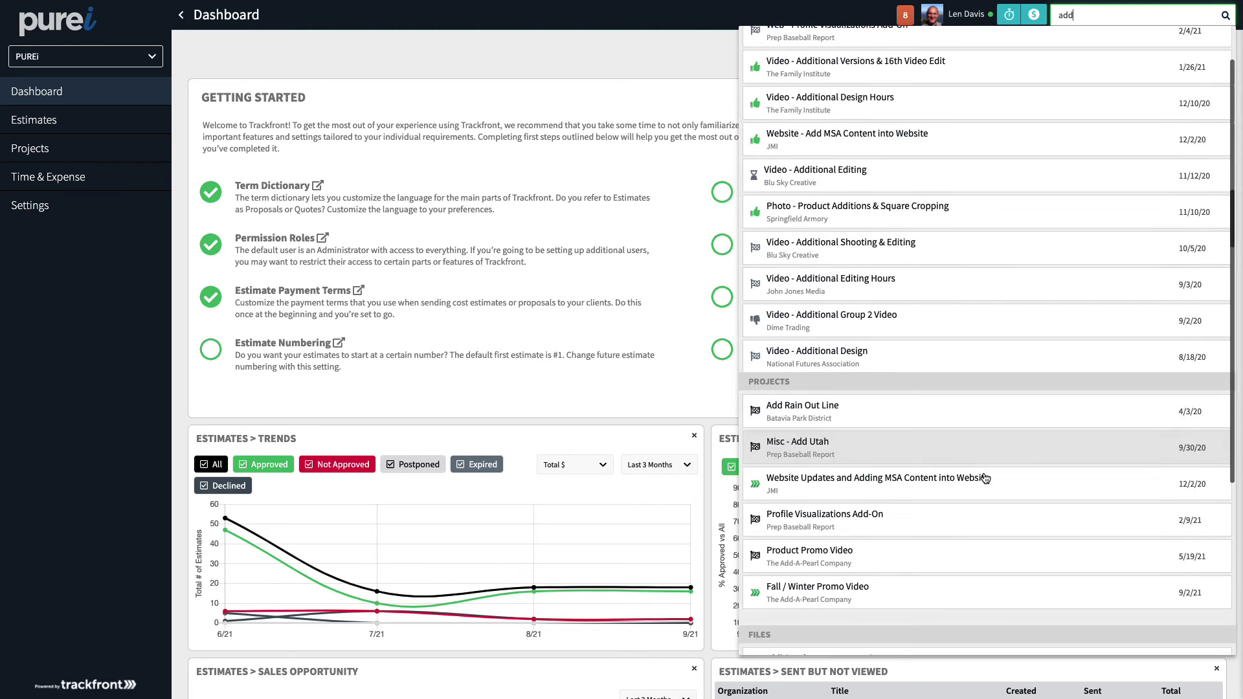
scroll(995, 453, "down", 2)
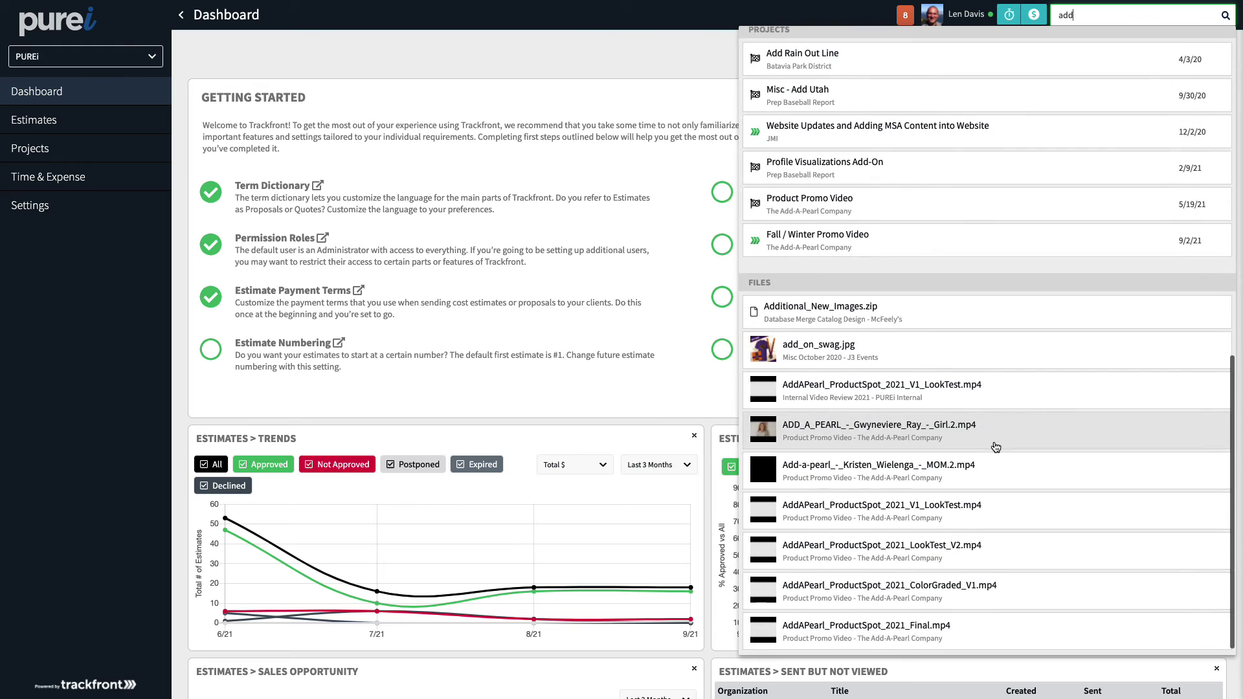
scroll(916, 445, "up", 20)
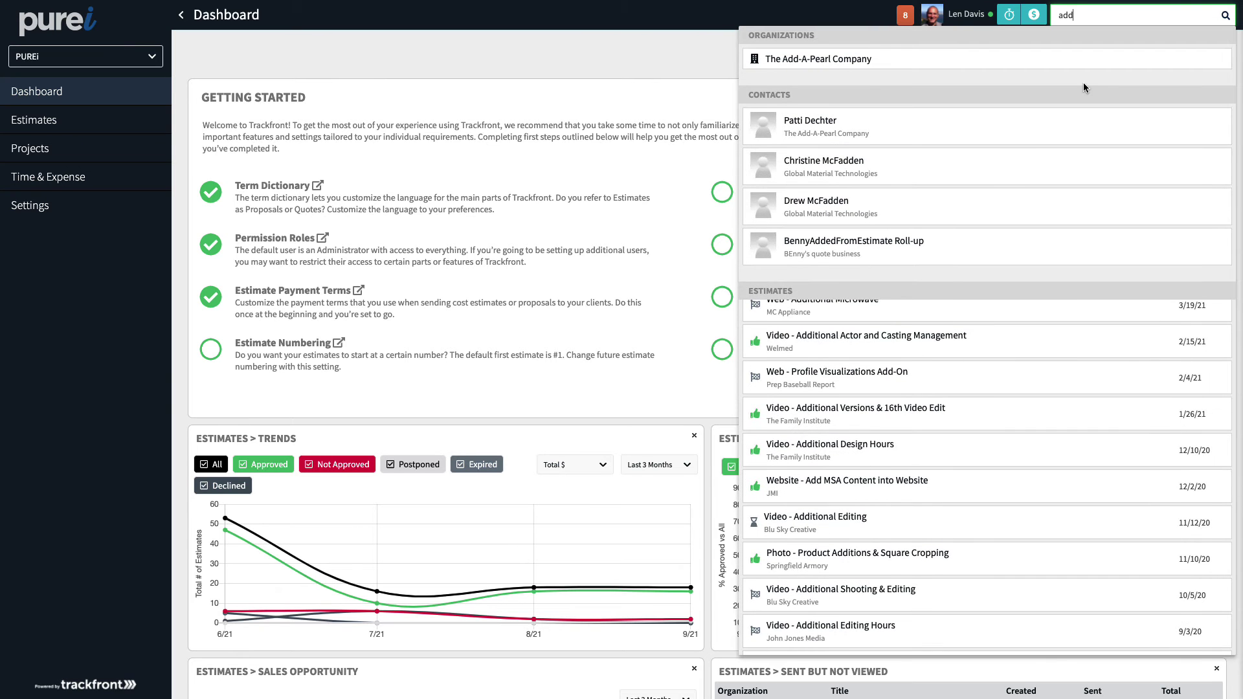
key("Escape")
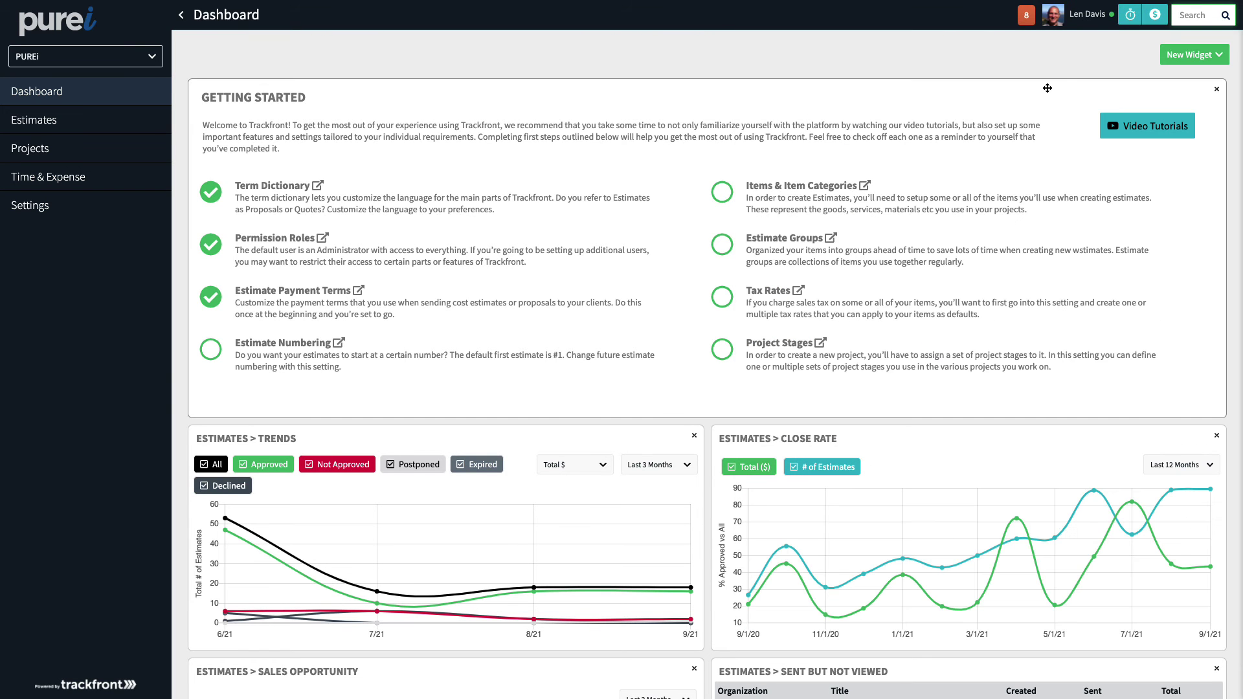
Open the Rolling Meadows Park District estimate "Updates Fall 2021" from the estimates list and review its details and line items
left_click(95, 120)
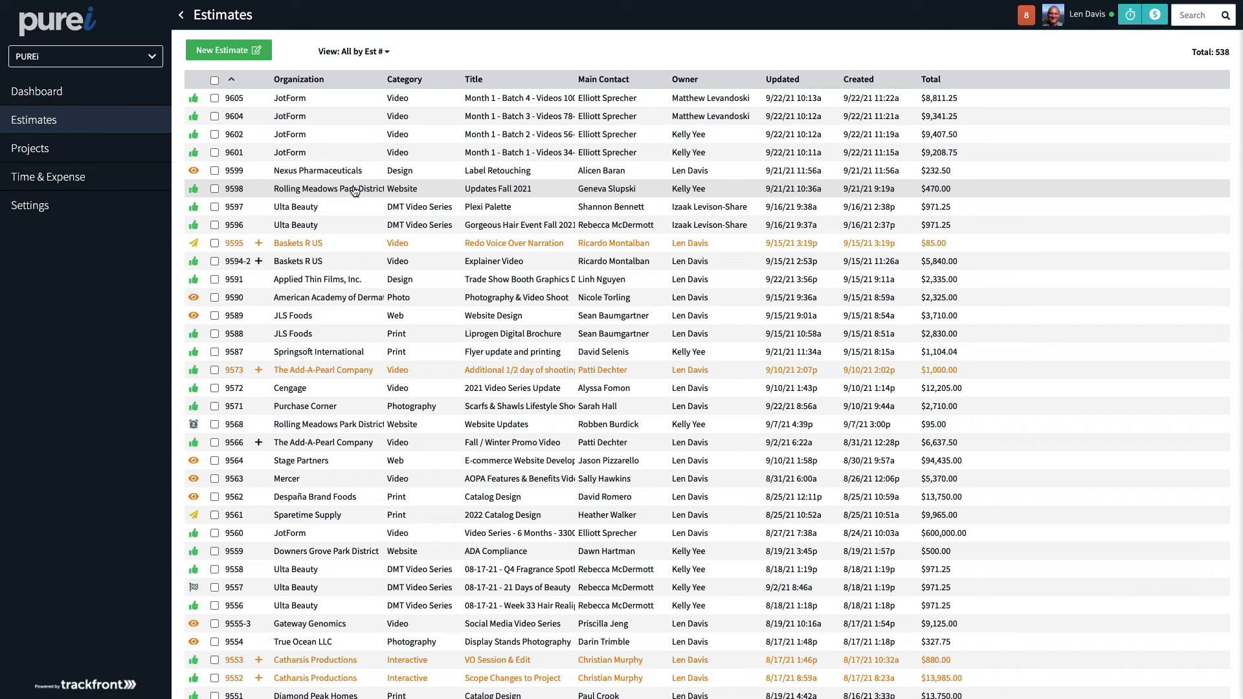
left_click(354, 190)
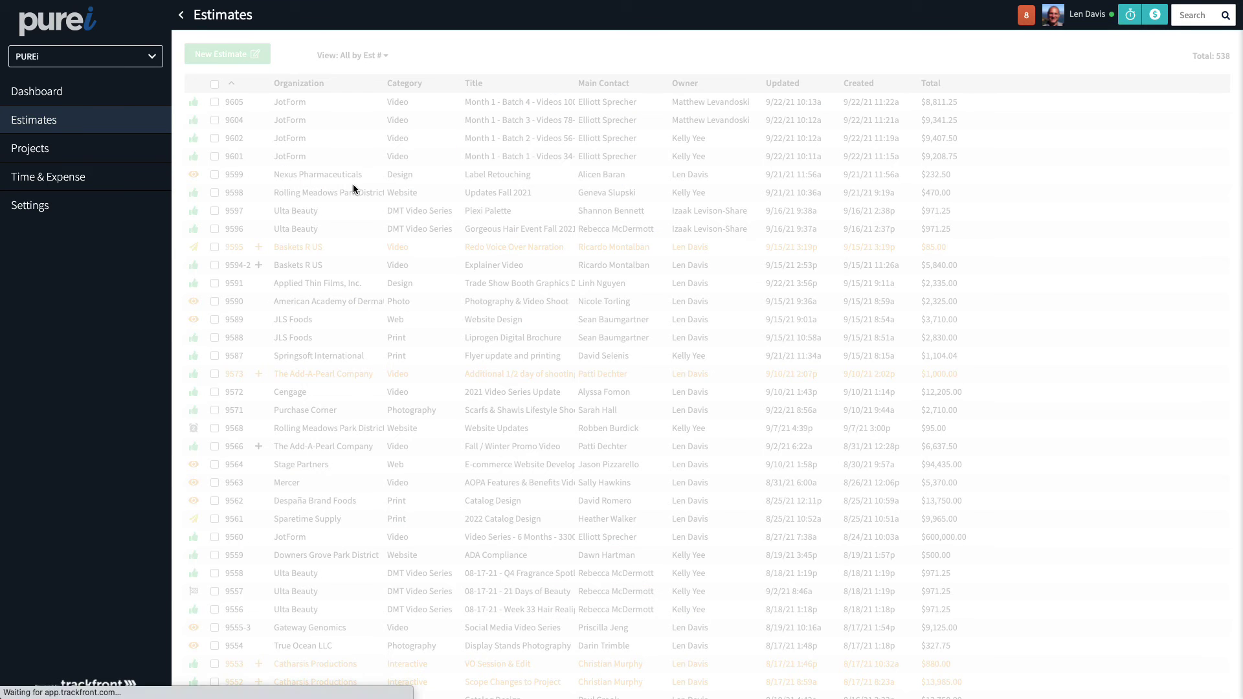
scroll(683, 433, "down", 2)
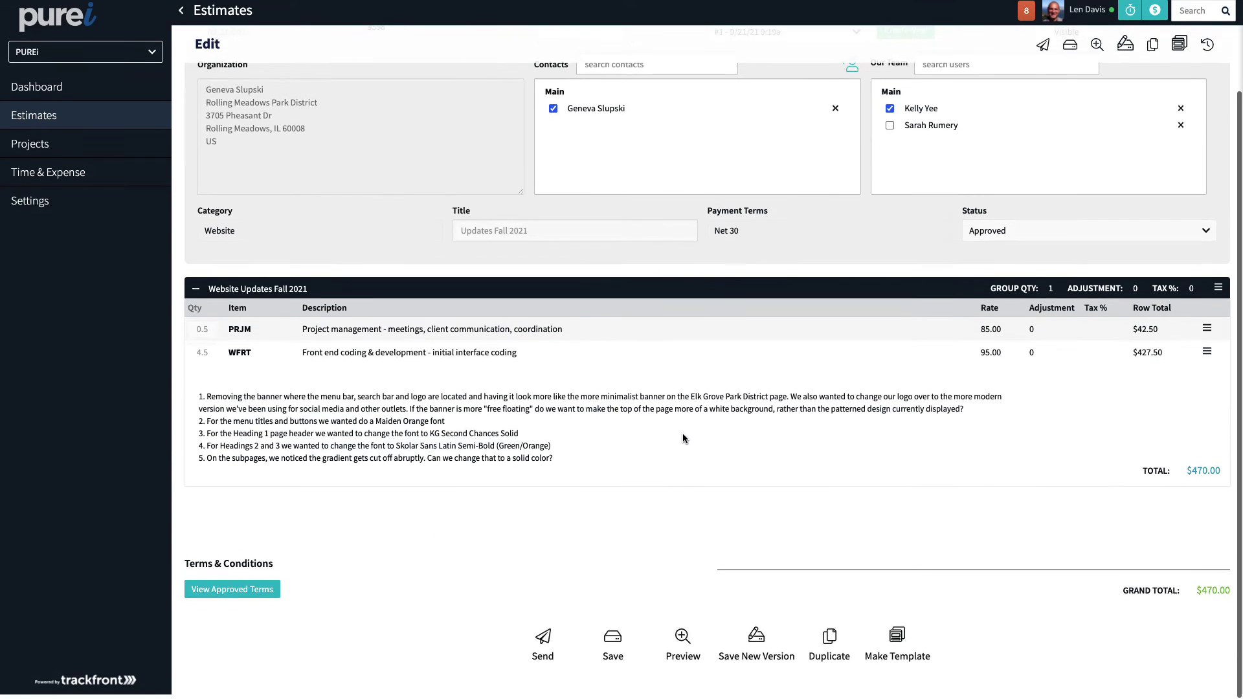
scroll(683, 432, "up", 2)
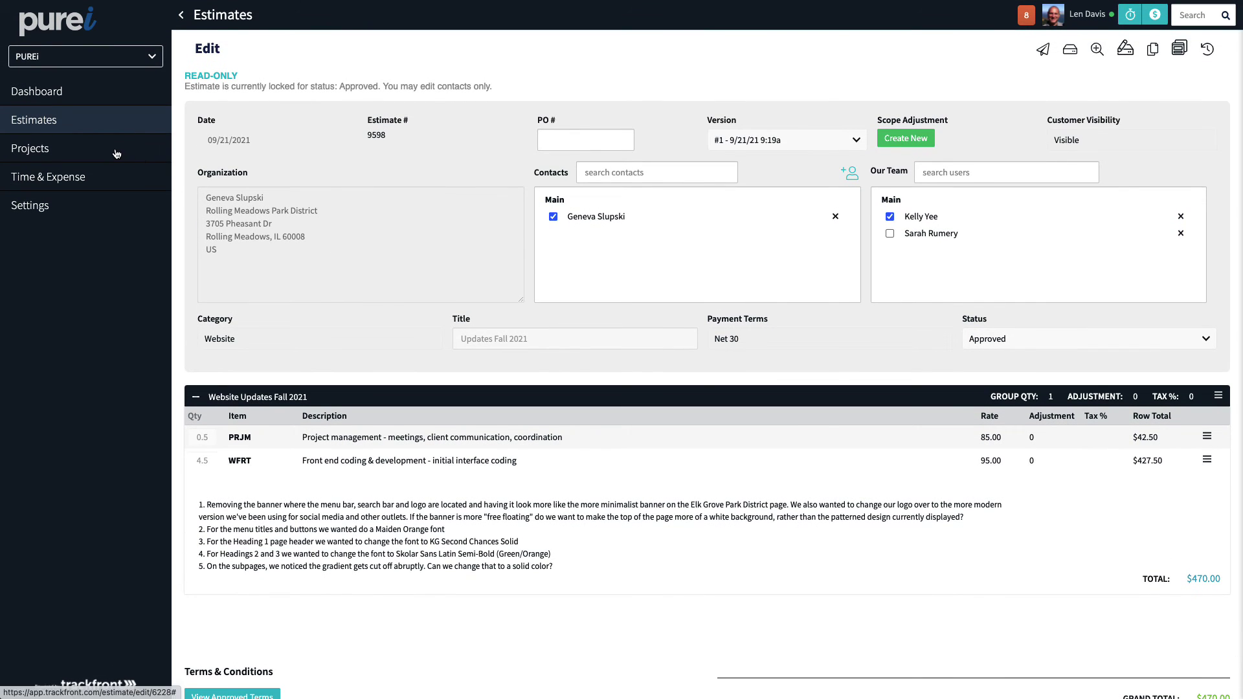
Open the LA-CO Industries "Website Development" project from the projects list and read through its posts and attachments
left_click(116, 150)
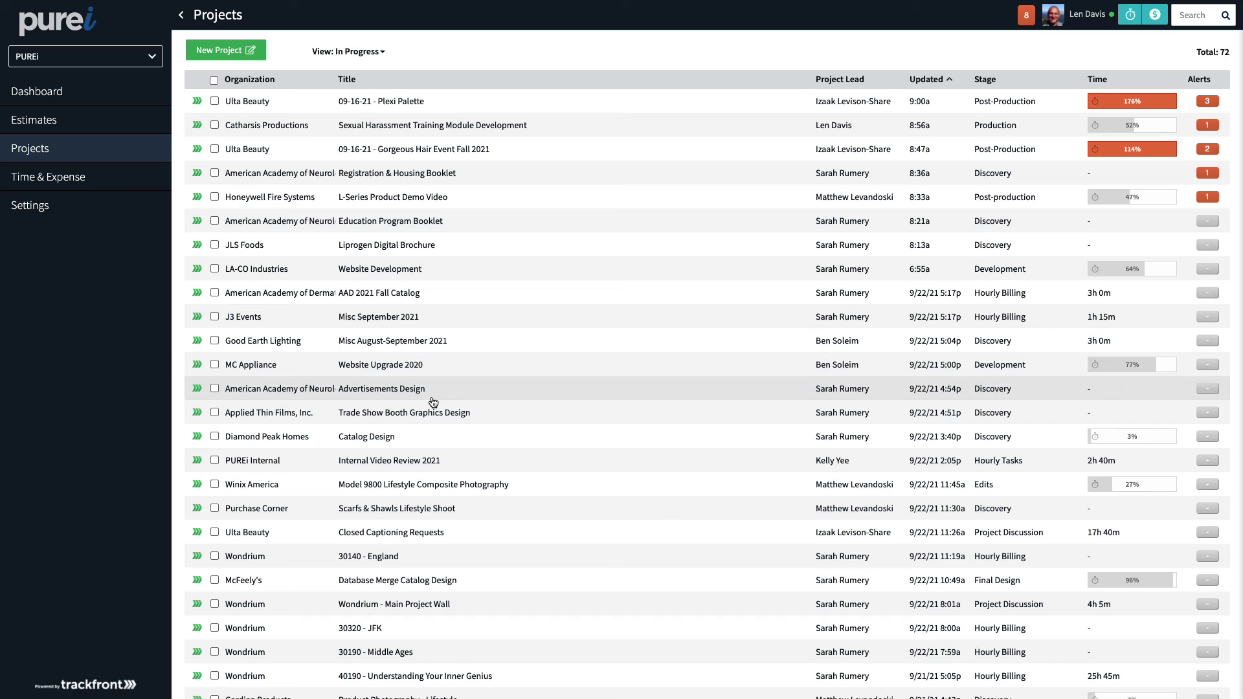
left_click(448, 268)
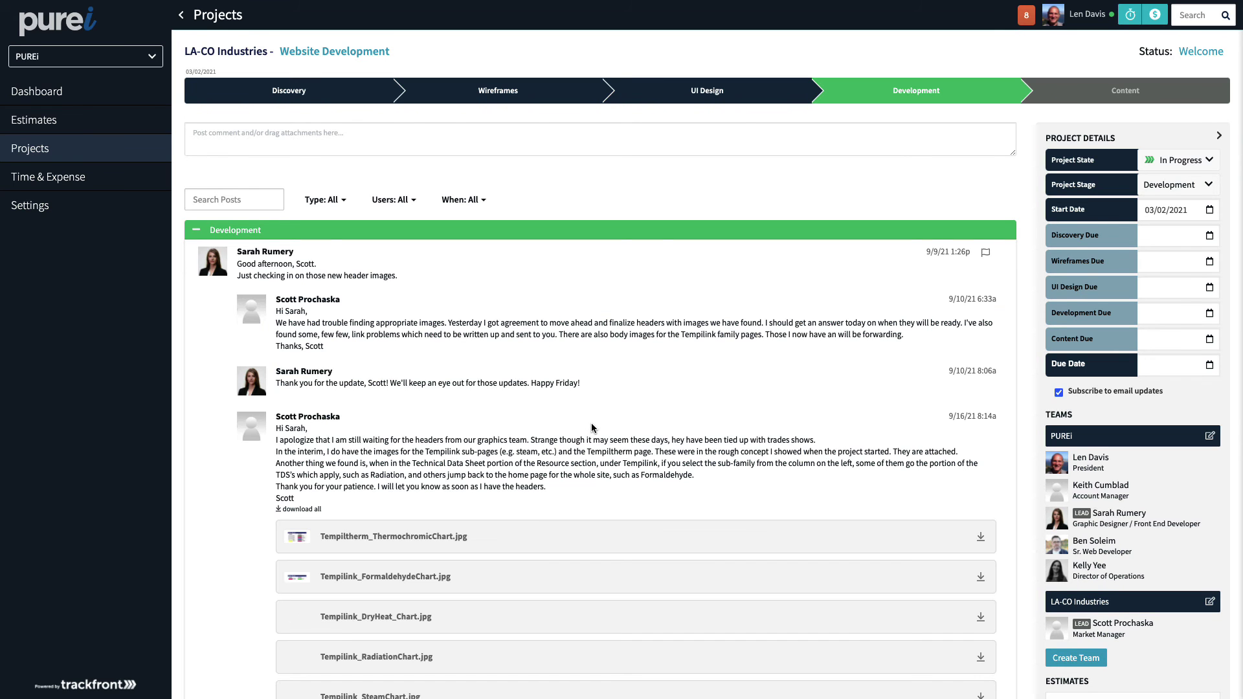
scroll(603, 428, "down", 7)
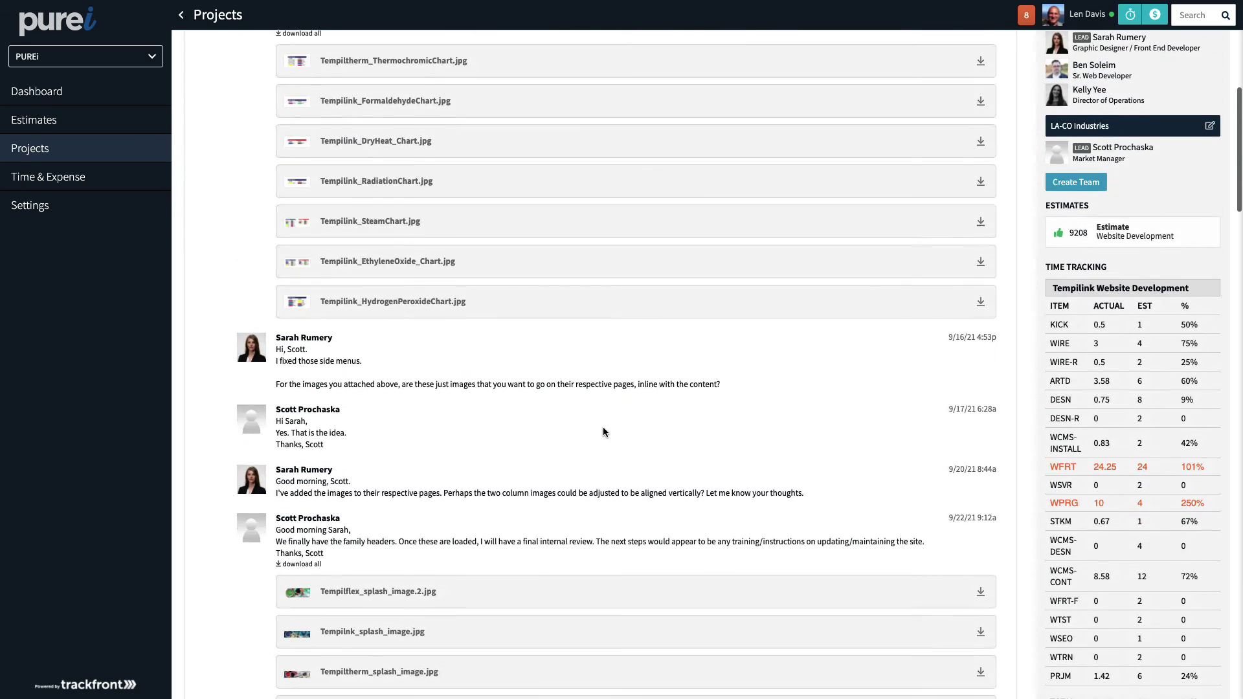
scroll(603, 428, "down", 10)
scroll(603, 431, "down", 15)
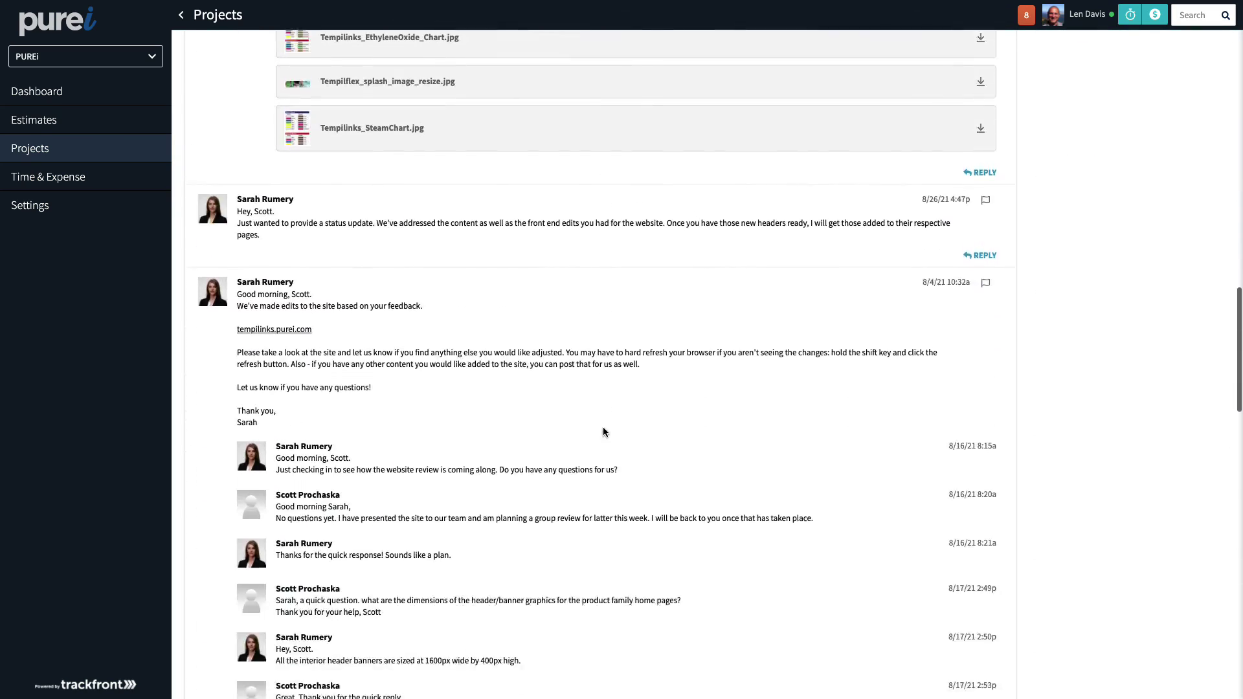
scroll(603, 431, "down", 1)
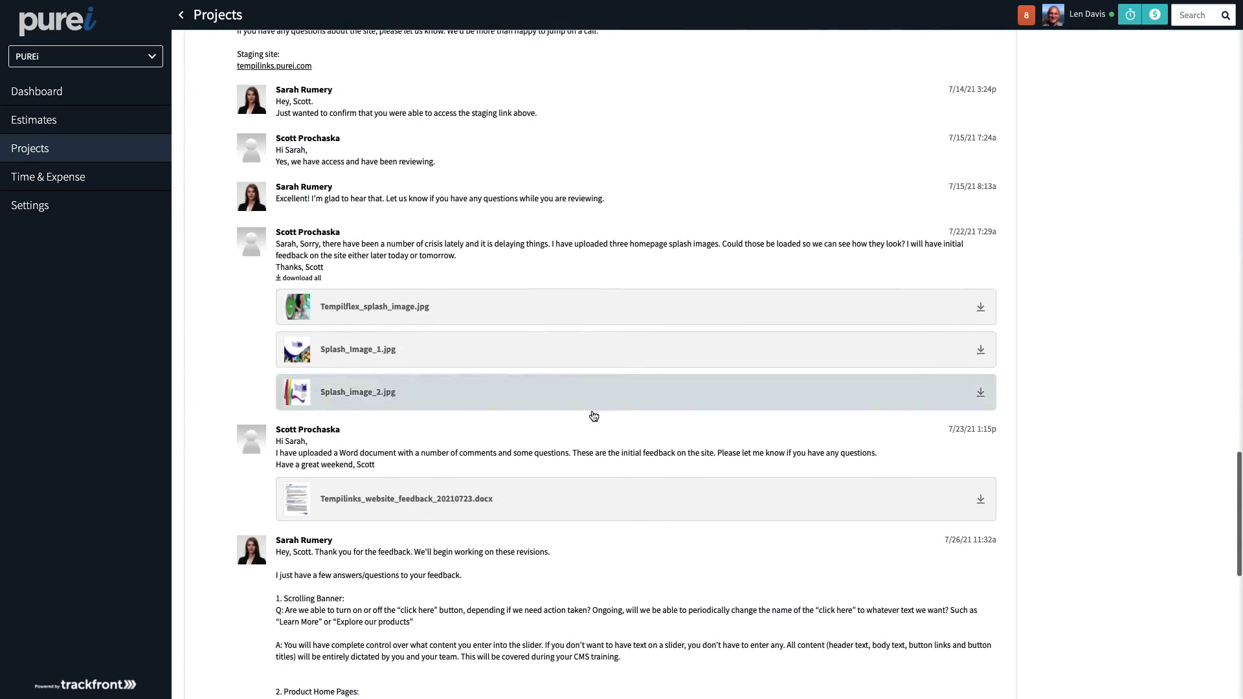
Display the list of this week's time and expense entries for all users
left_click(106, 185)
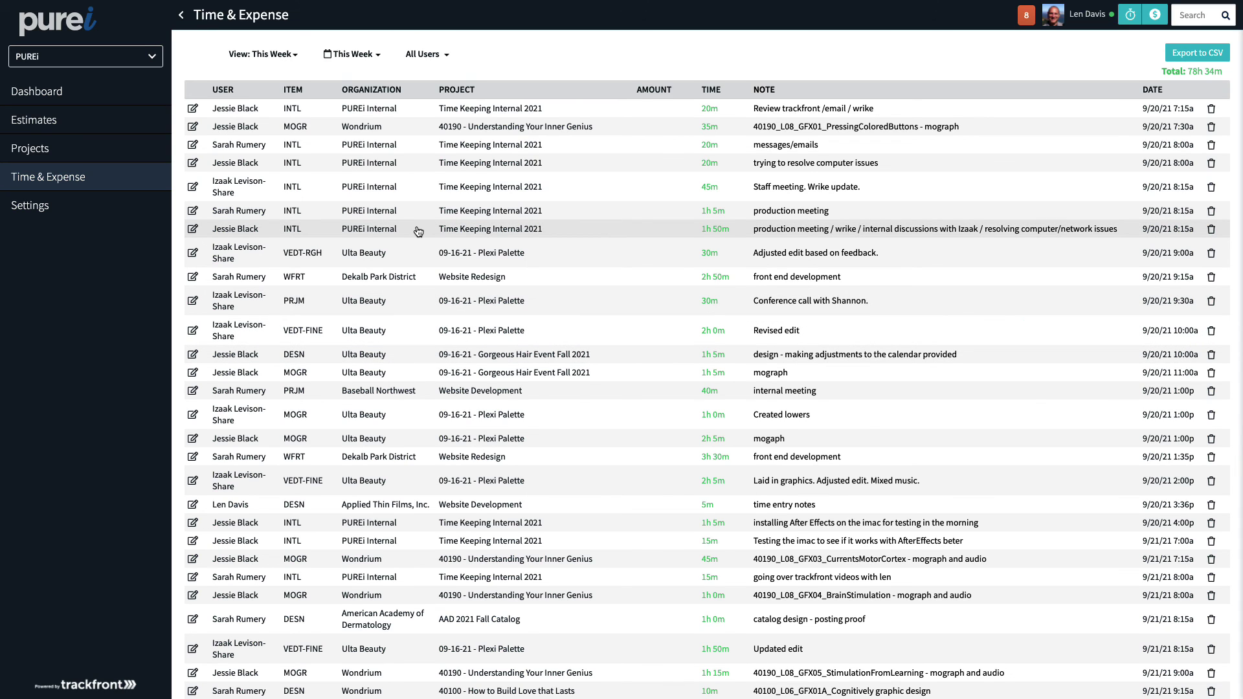
Go to the settings and expand the Time & Expense, Projects, Estimate and Account sections to view their options
left_click(112, 209)
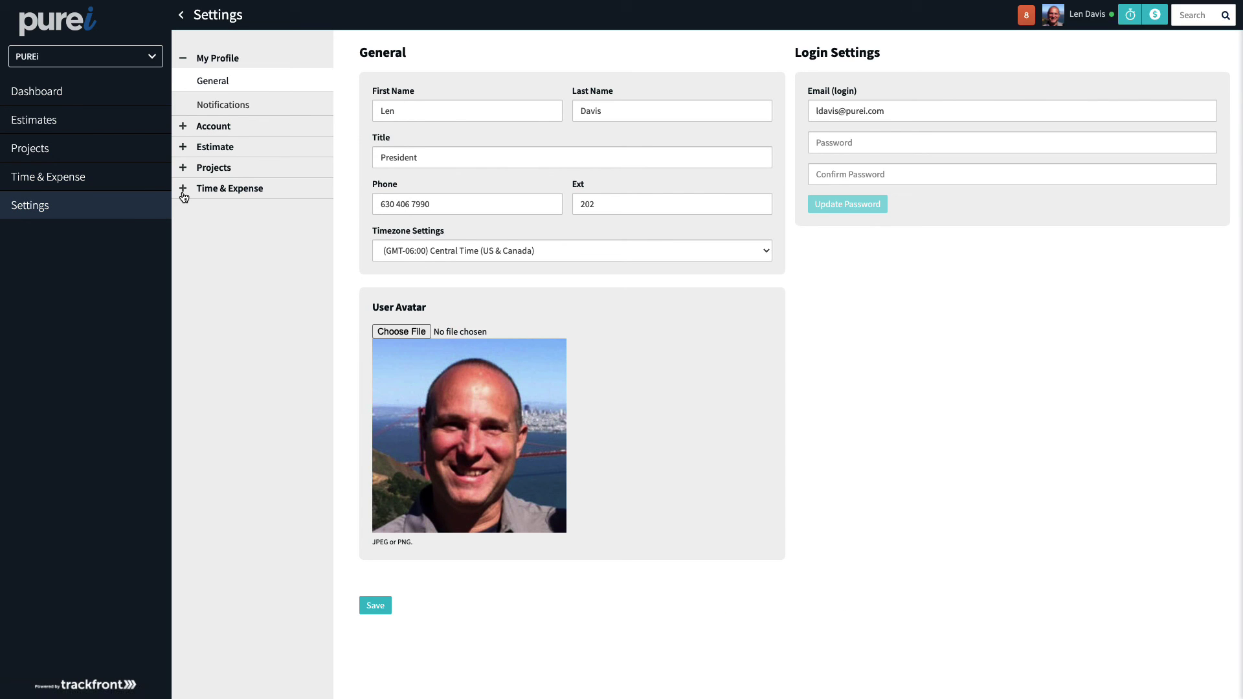
left_click(183, 192)
left_click(183, 169)
left_click(183, 148)
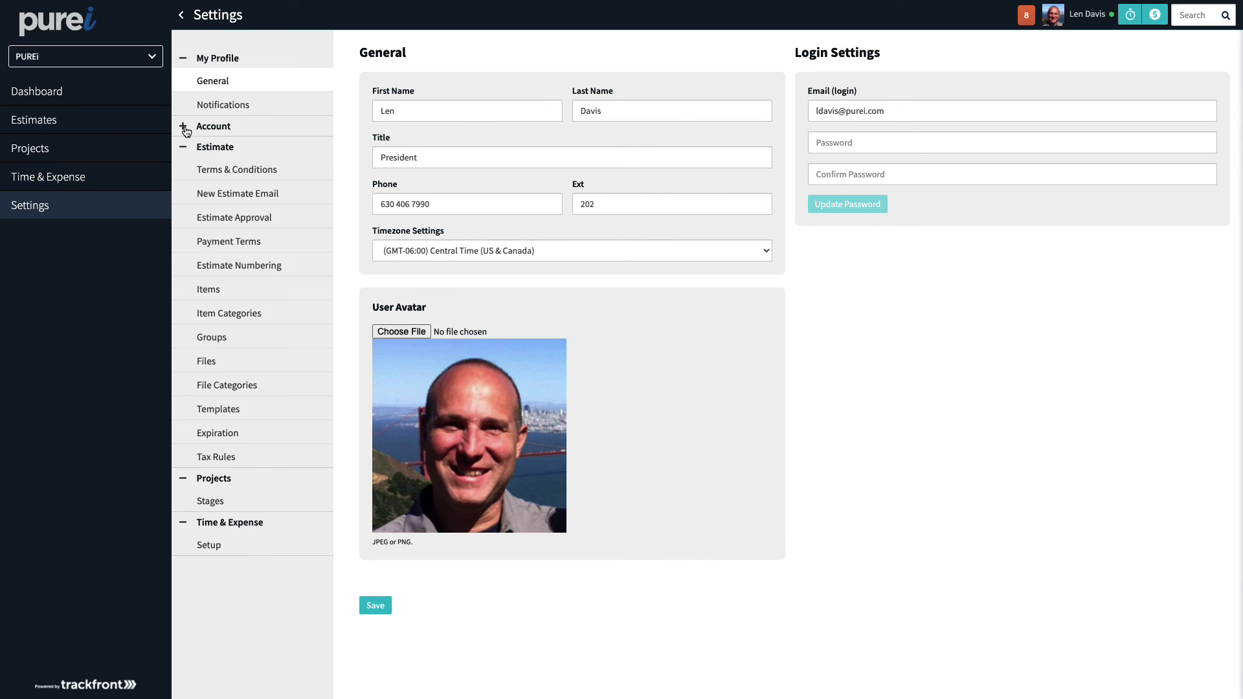
left_click(184, 129)
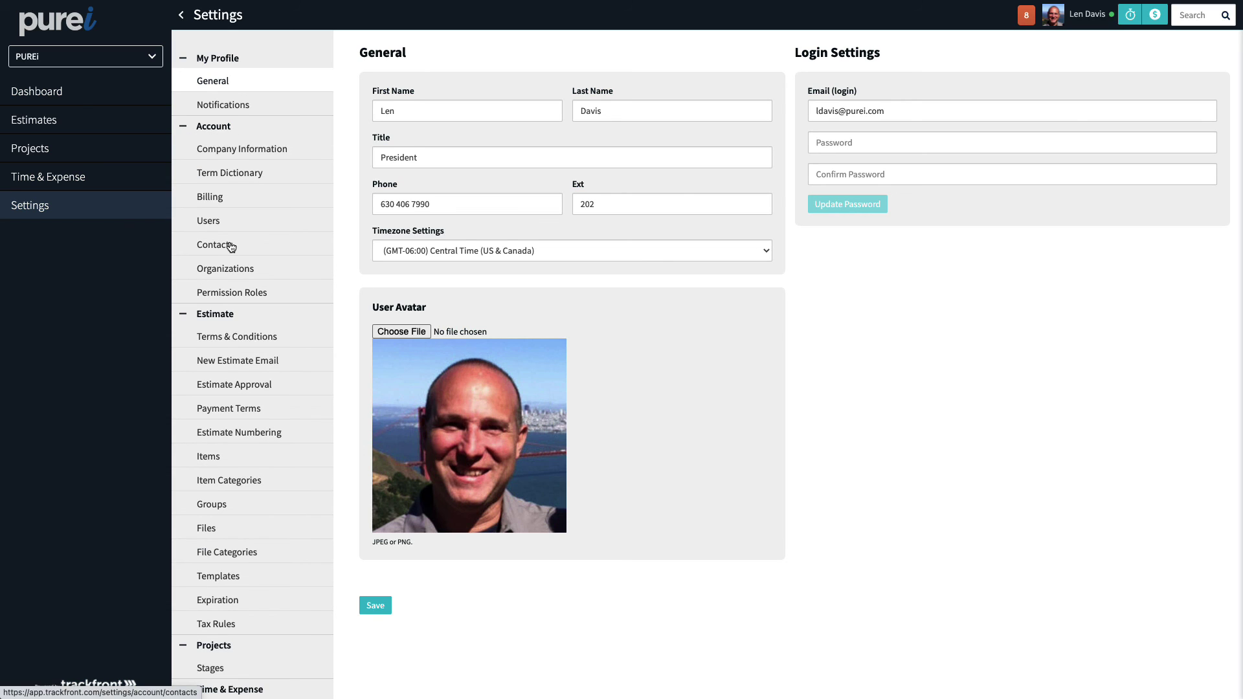